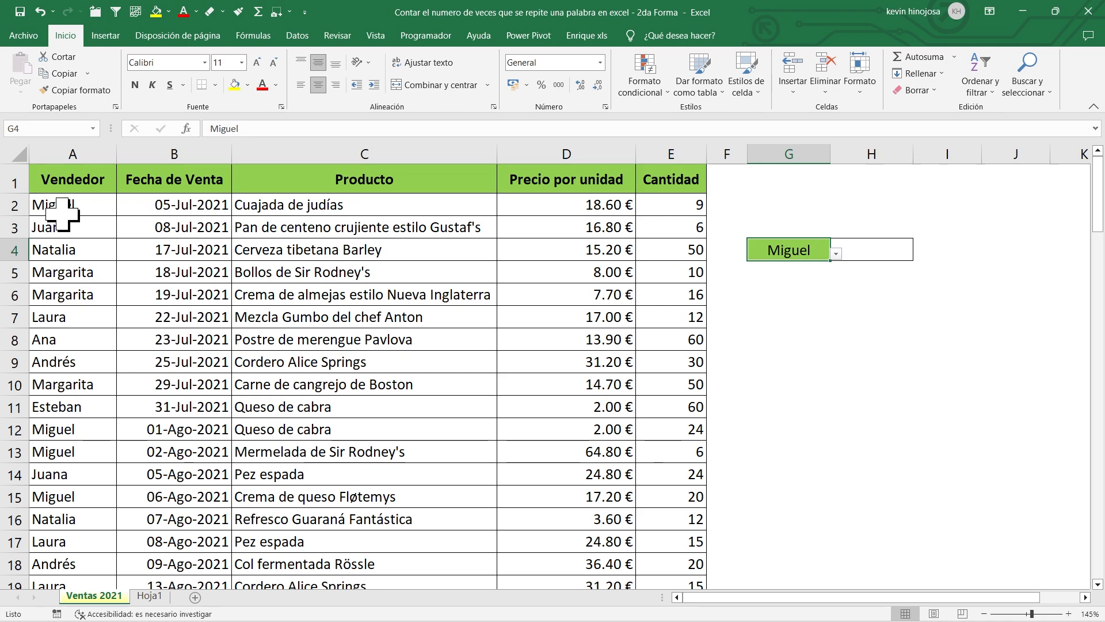
Step: Examine the repeated seller name in rows 2, 12 and 13 and the extent of the Vendedor column
click(13, 205)
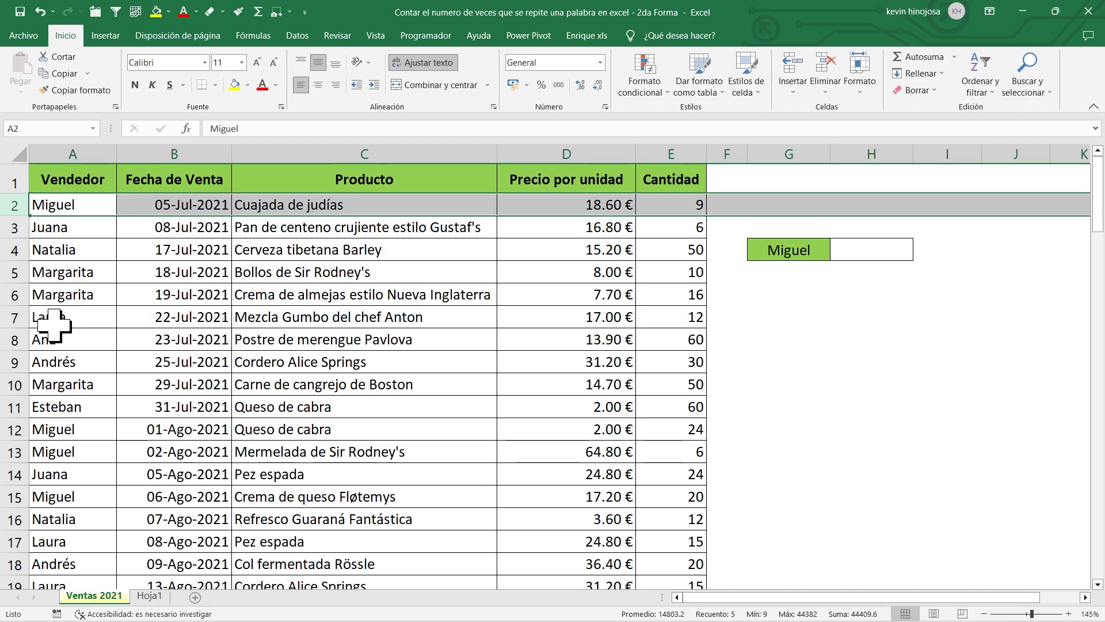
ctrl+click(17, 427)
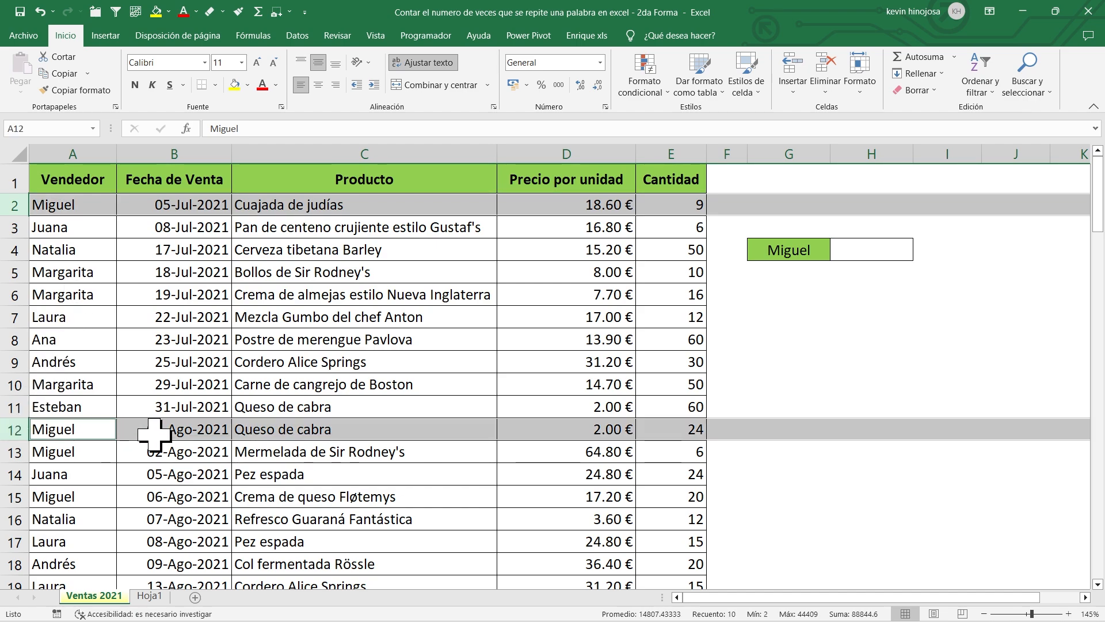
ctrl+click(11, 453)
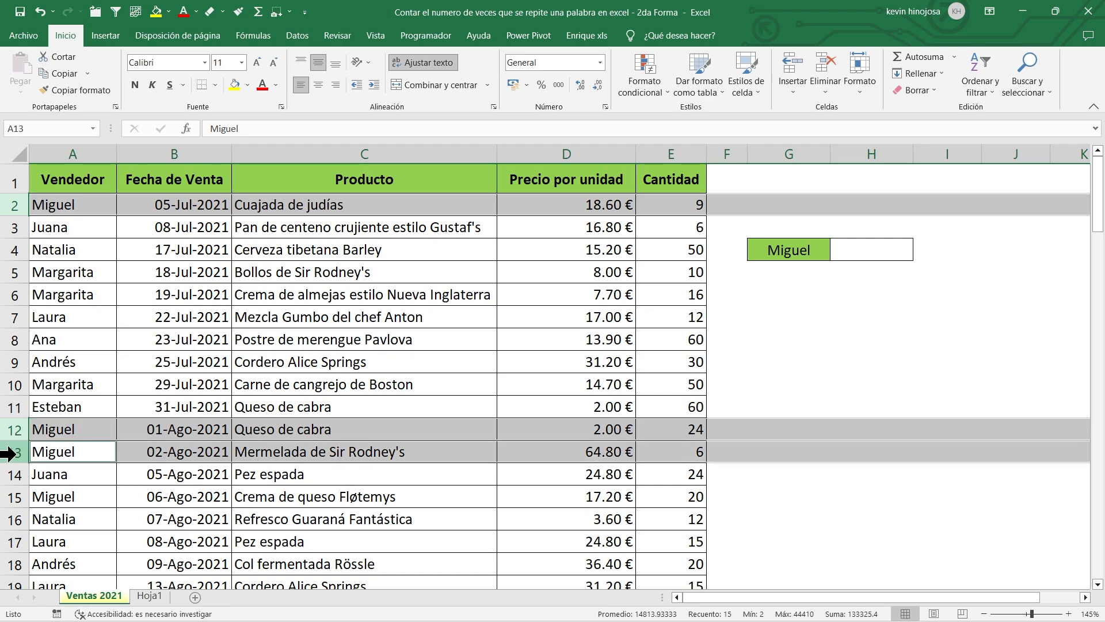
click(79, 205)
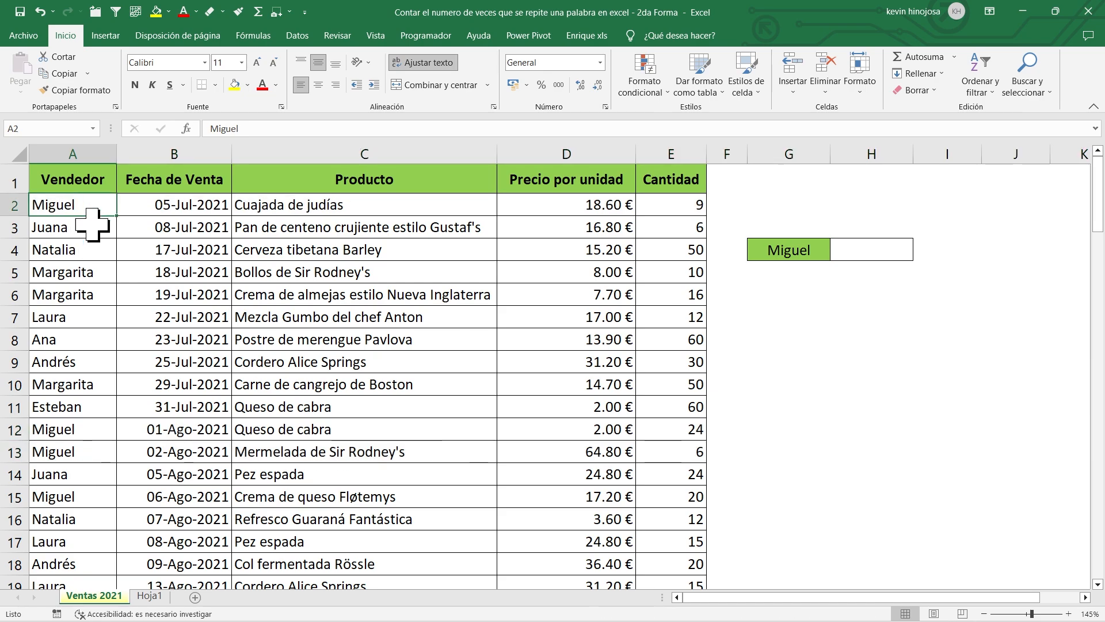
key(ctrl+shift+Down)
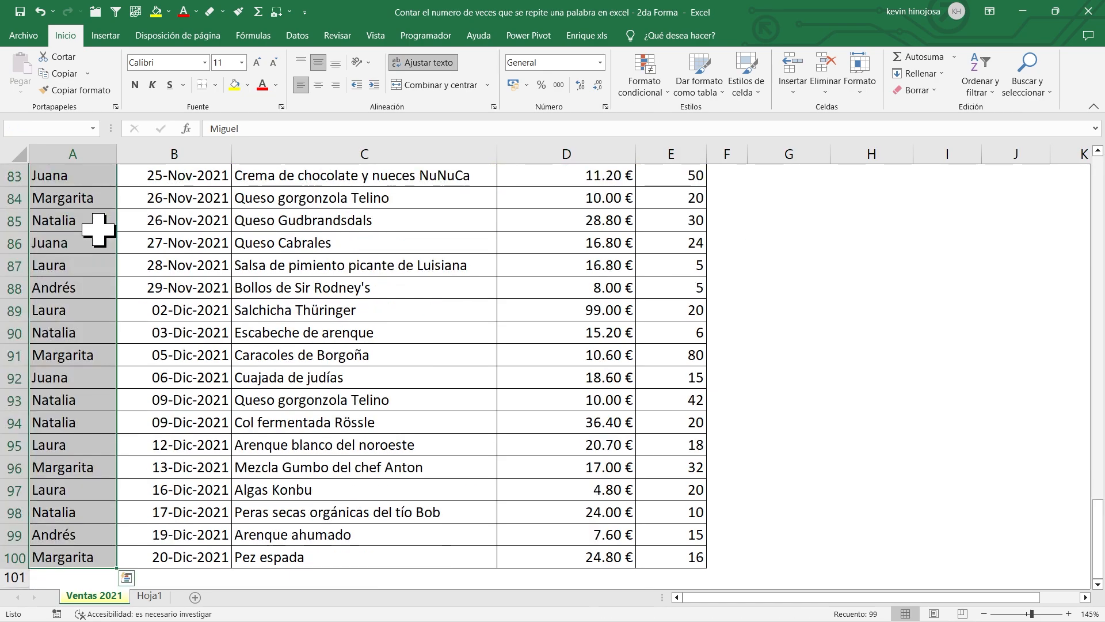
key(ctrl+shift+Up)
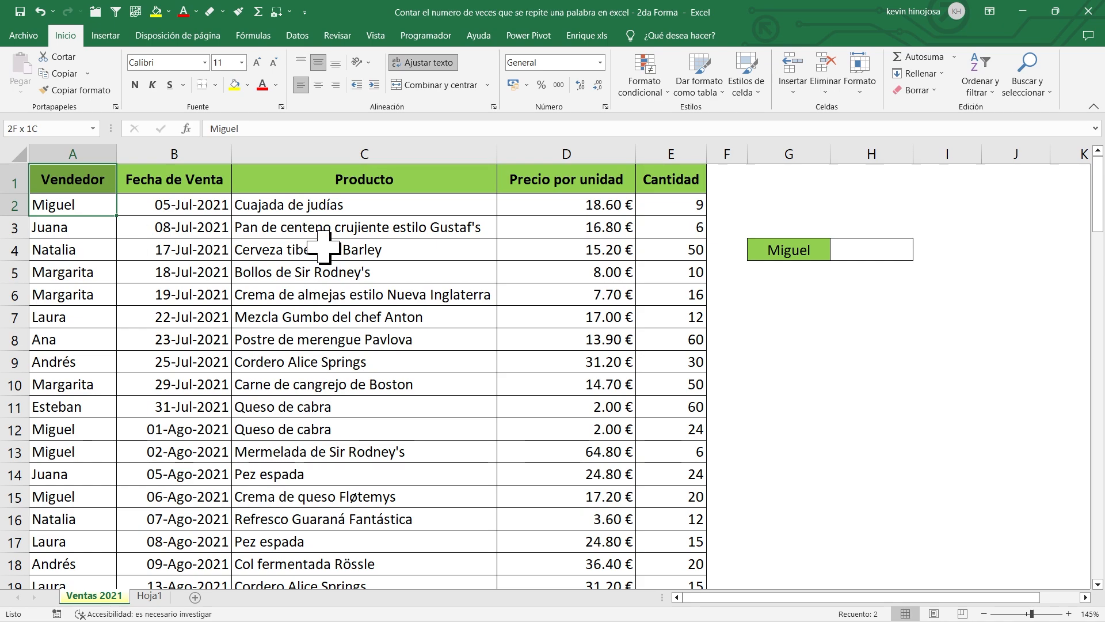
Step: Enter =CONTAR.SI(A2:A100;G4) in cell H4 to count how often the seller in G4 occurs in the Vendedor column
click(862, 253)
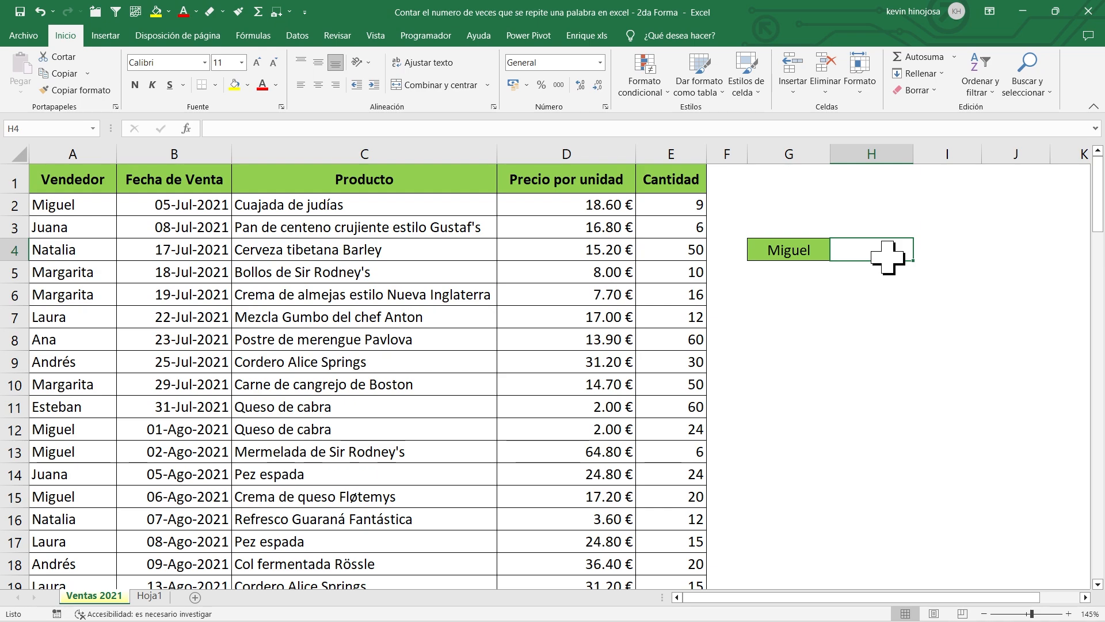
text(=CON)
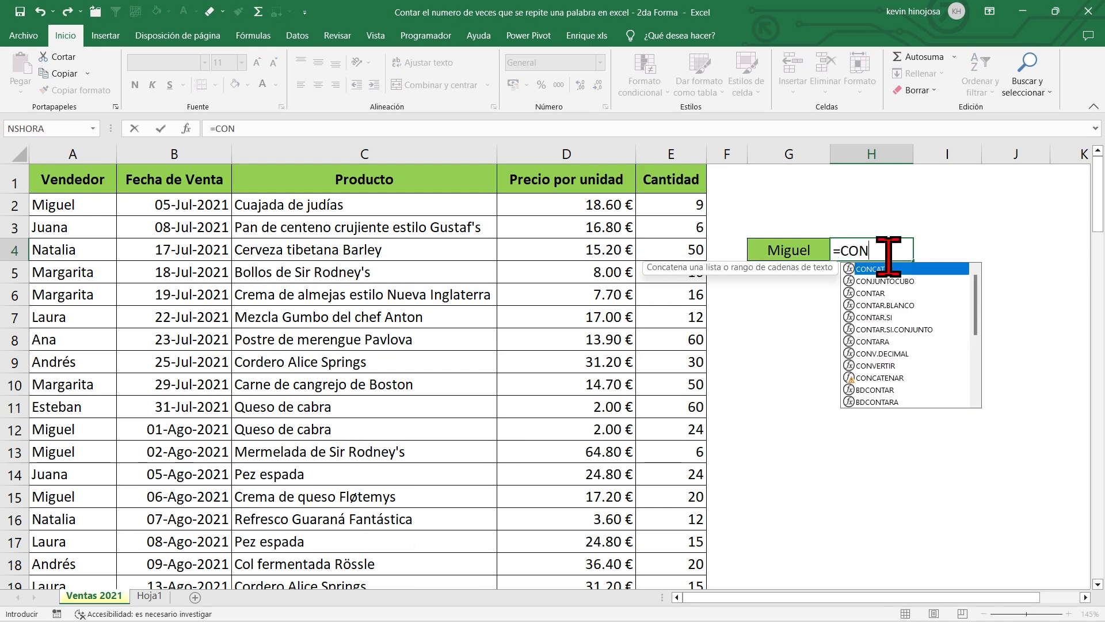
text(TAR.SI)
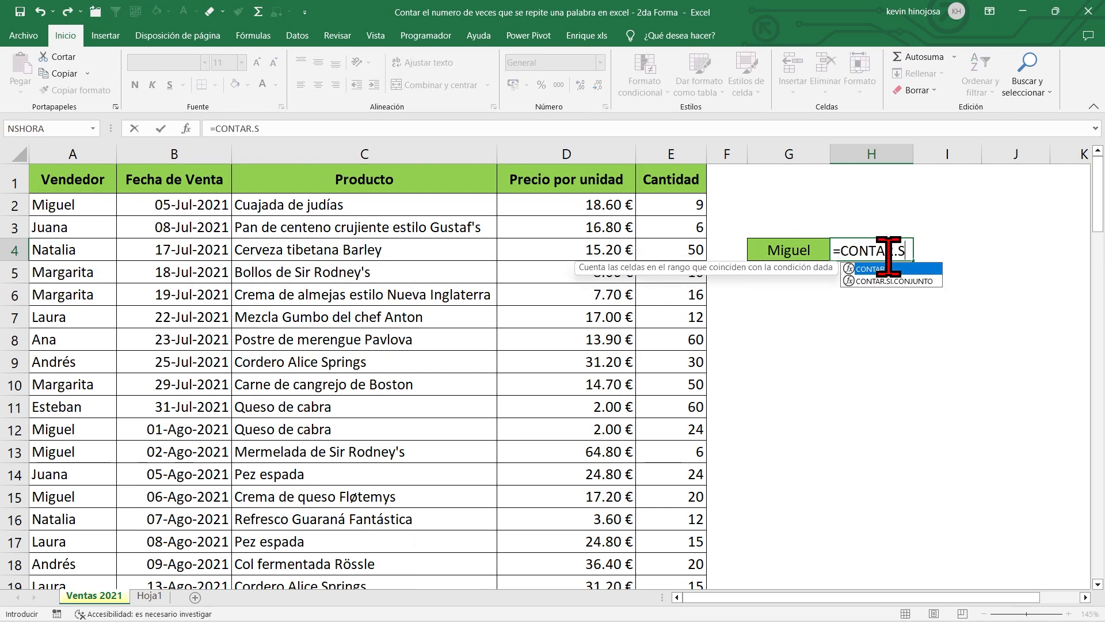
text(()
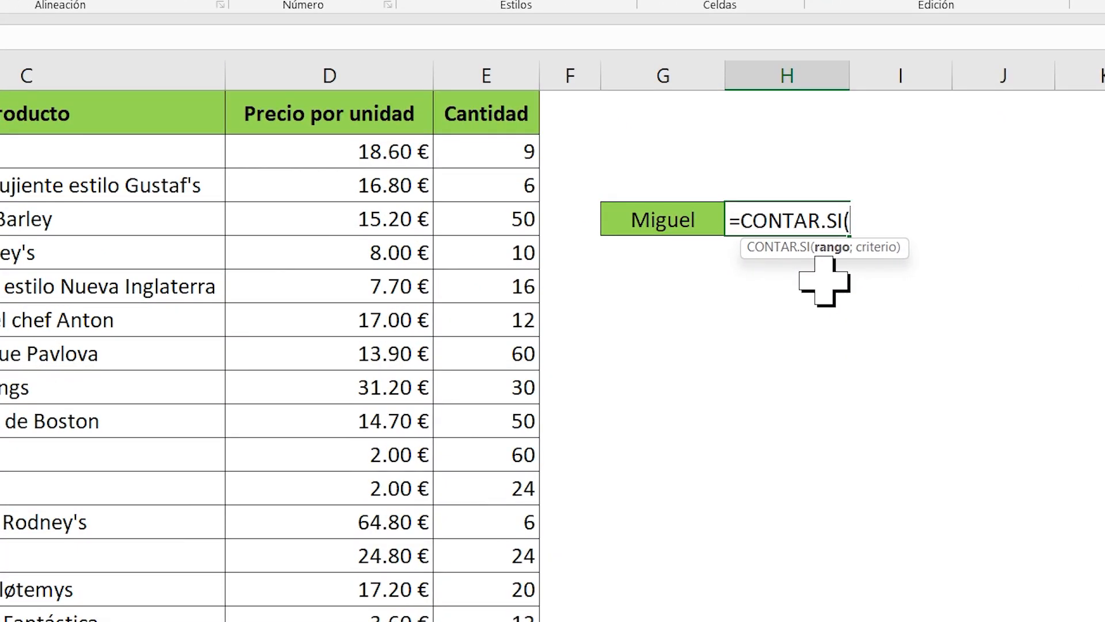
drag(831, 263, 835, 361)
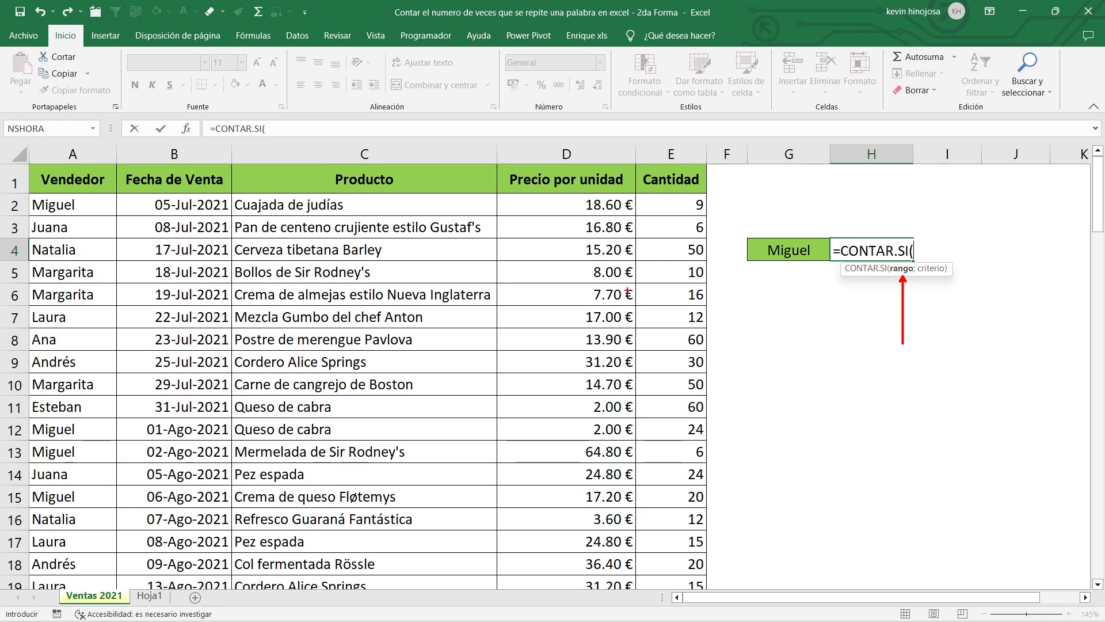
click(80, 204)
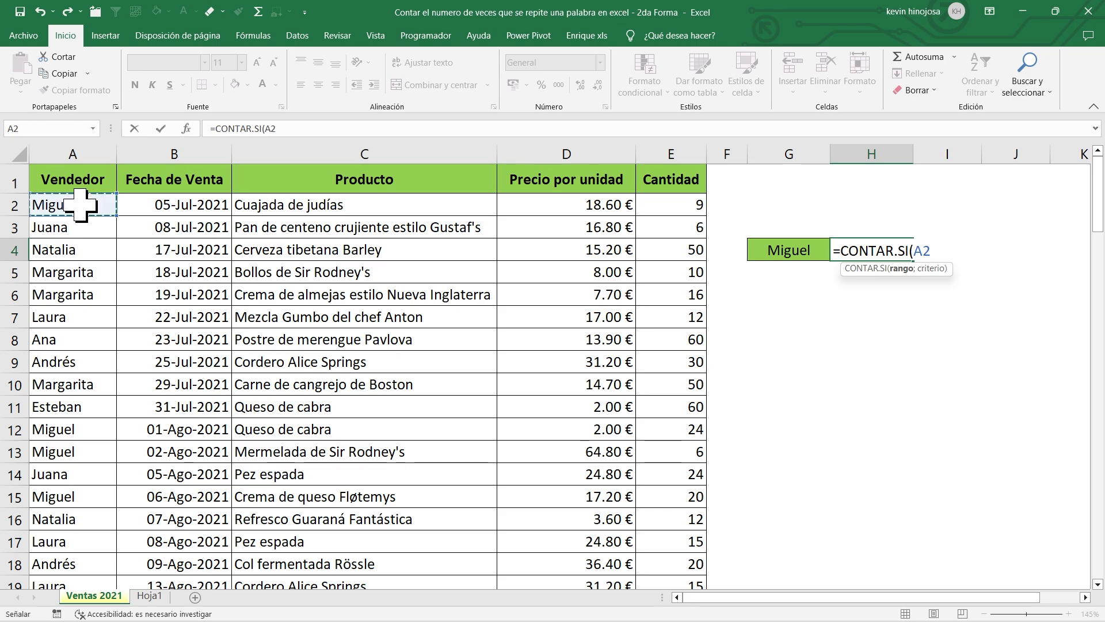
key(ctrl+shift+Down)
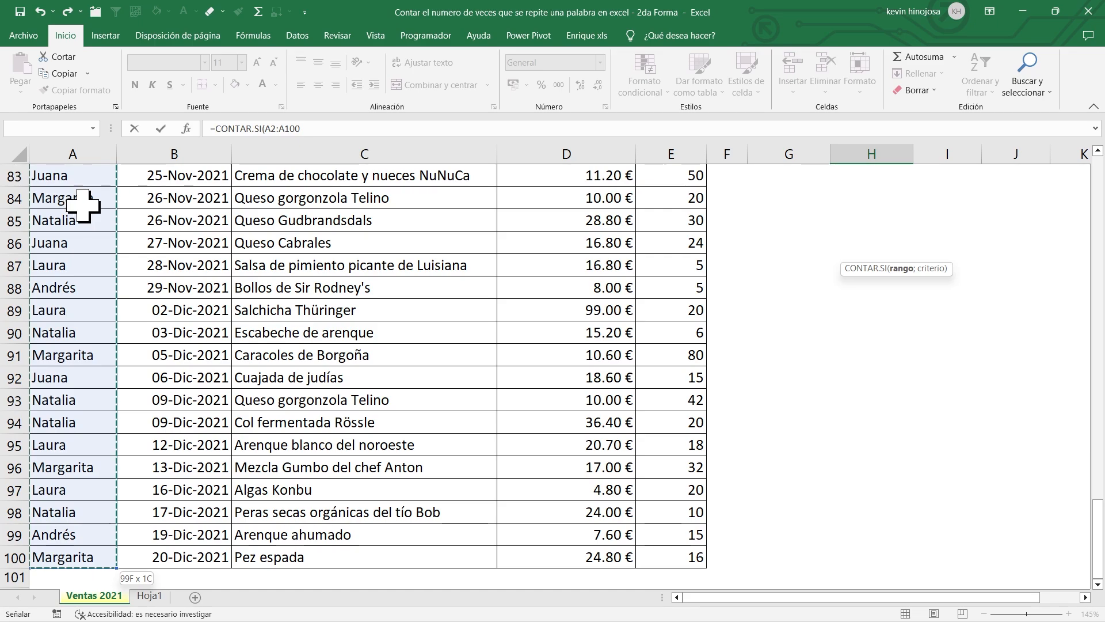
drag(1099, 561, 1103, 167)
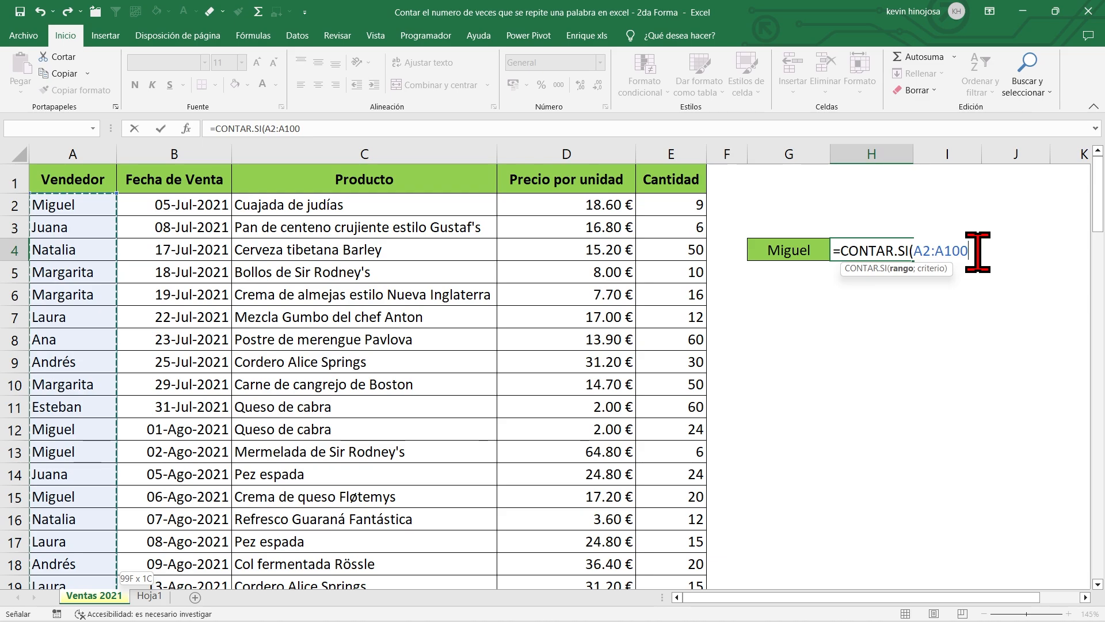
text(;)
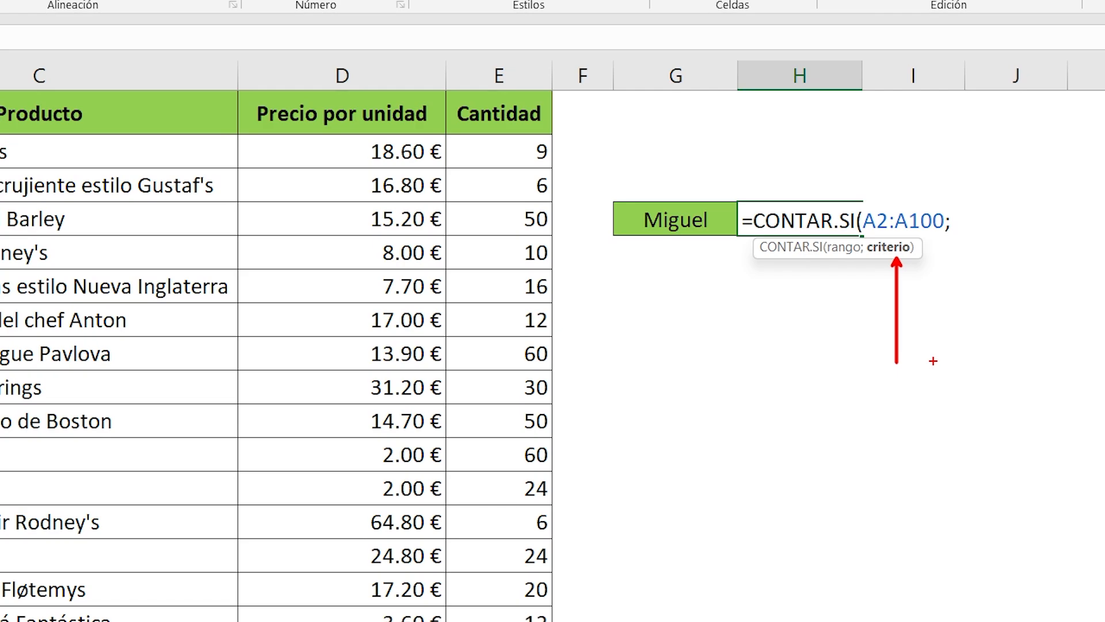
click(679, 223)
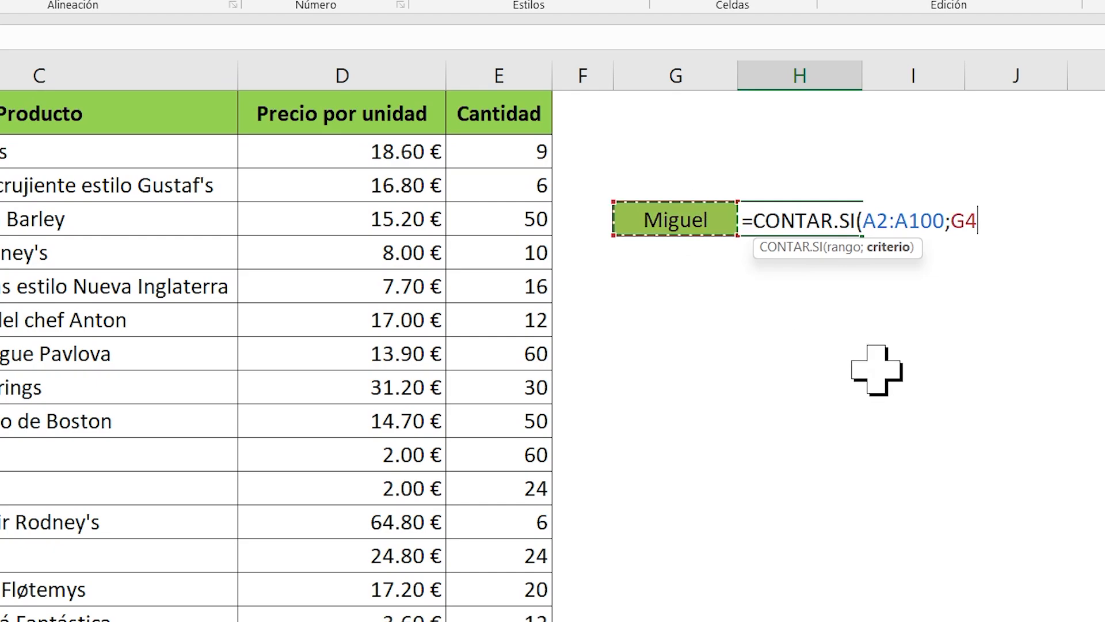
text())
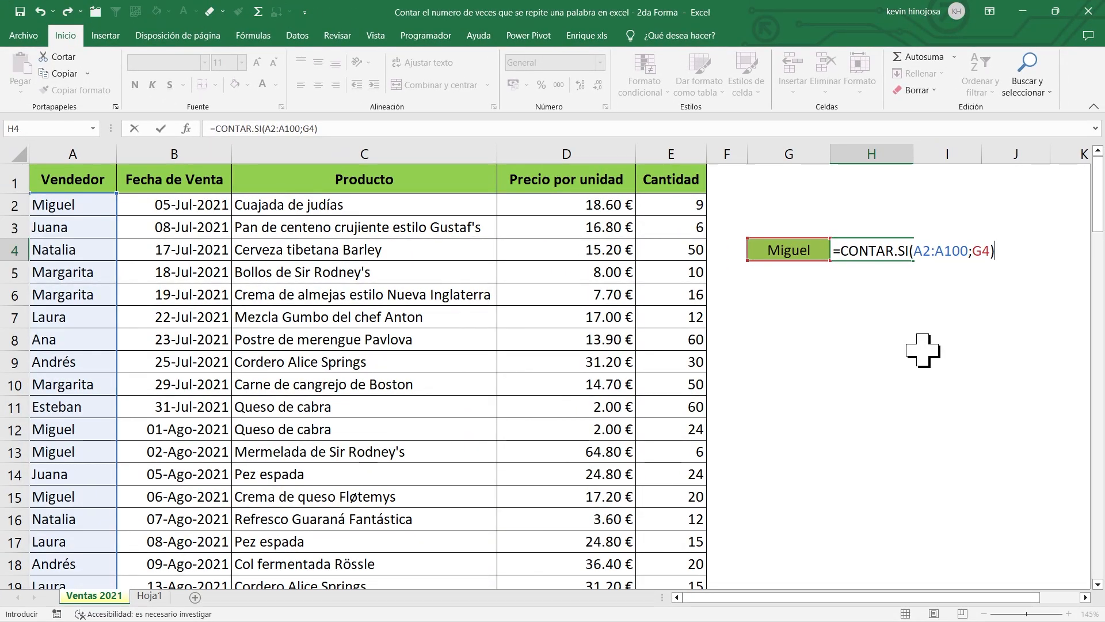
key(Return)
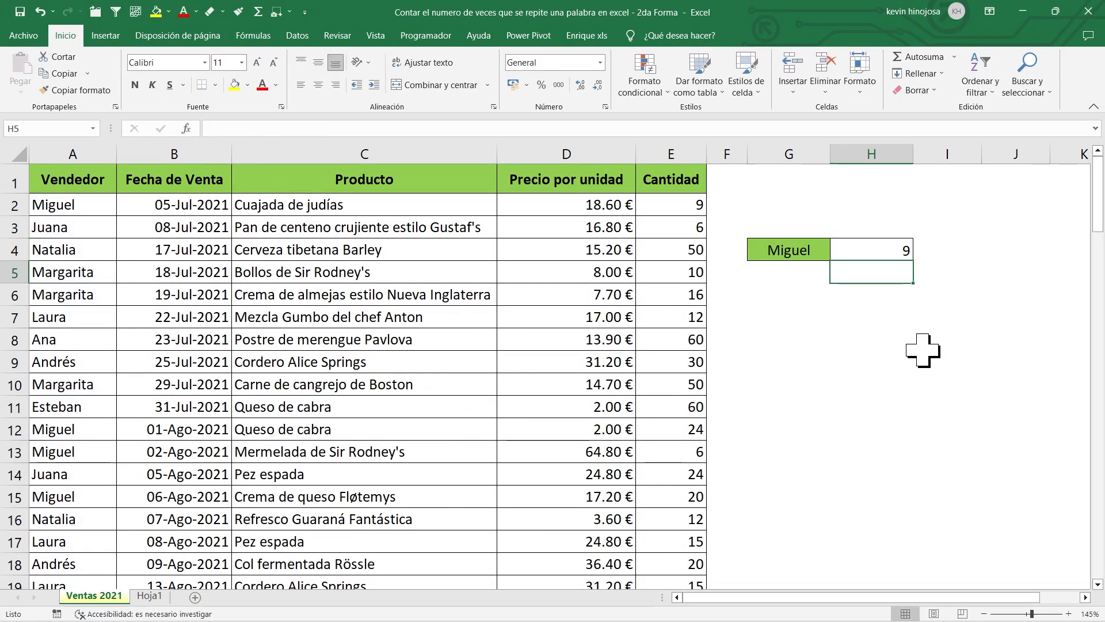
click(878, 249)
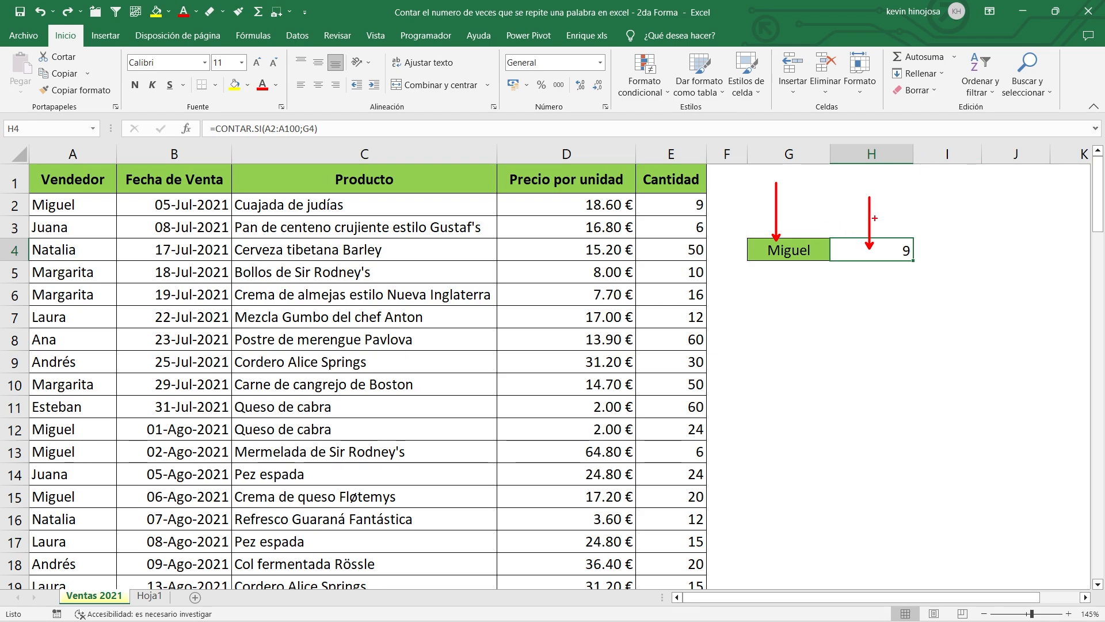
Step: Start an "Es igual a" conditional formatting rule on A2:A100 that compares the cells with =$G$4
click(73, 204)
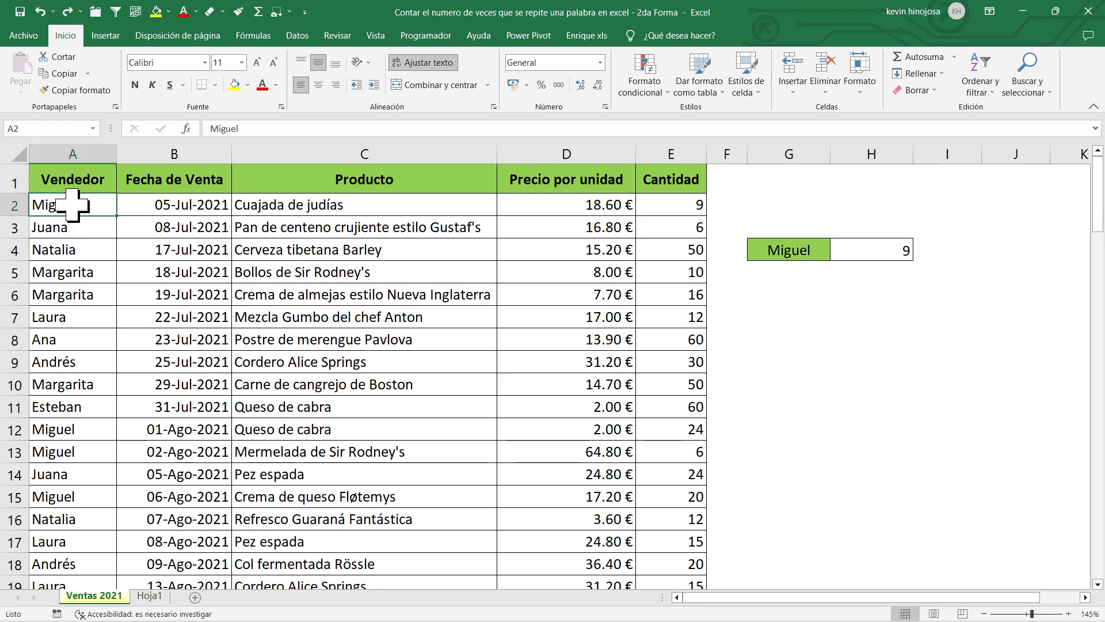
key(ctrl+shift+Down)
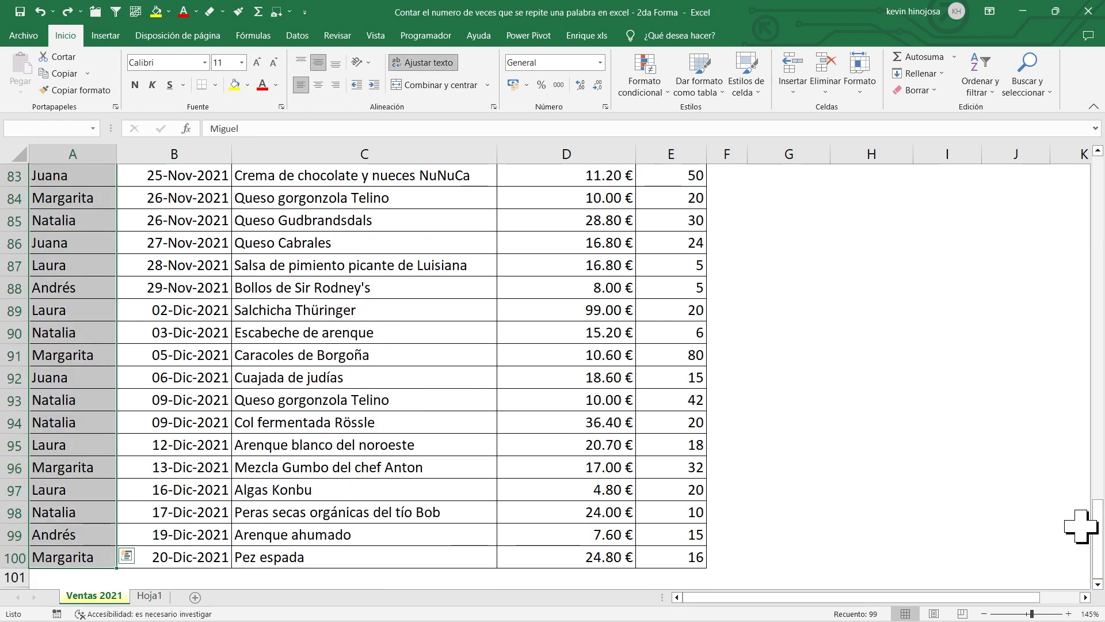
drag(1098, 538, 1099, 184)
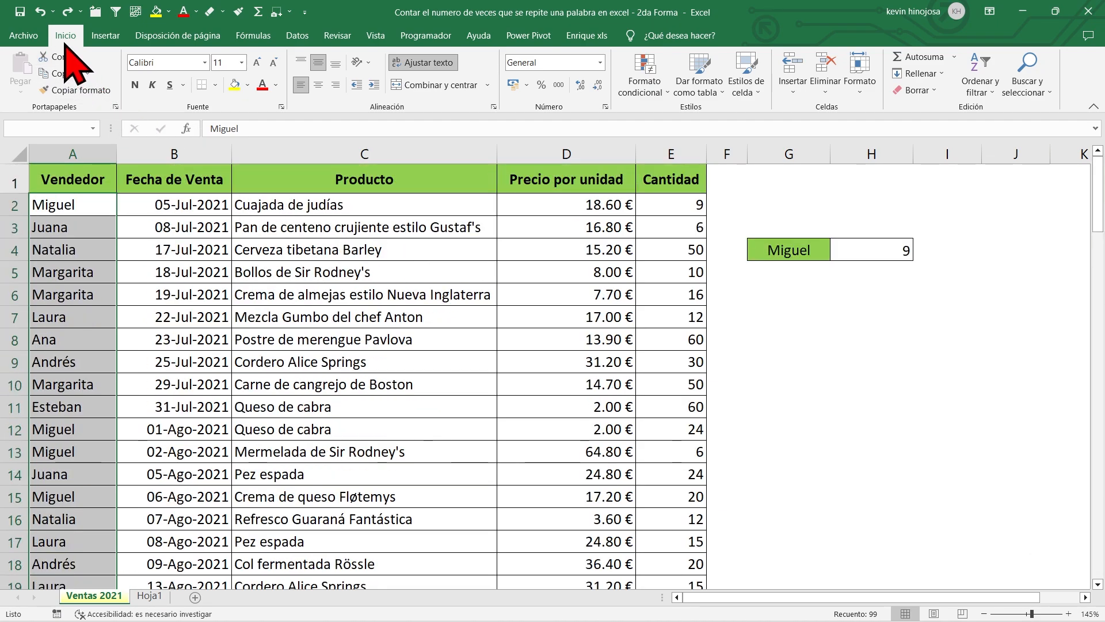
click(667, 94)
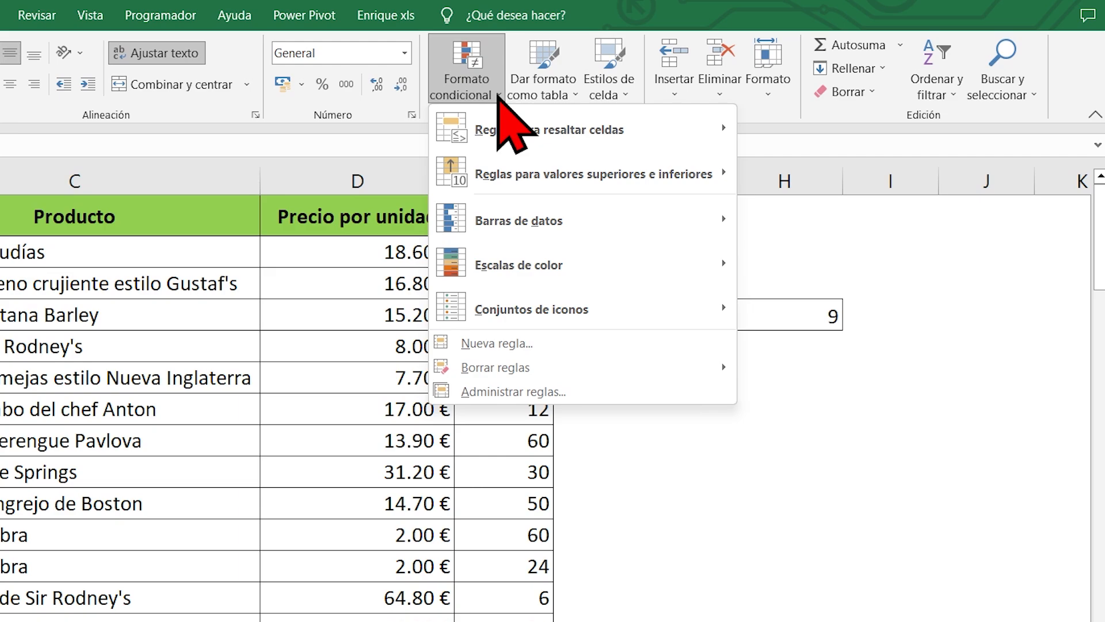
mouse_move(621, 133)
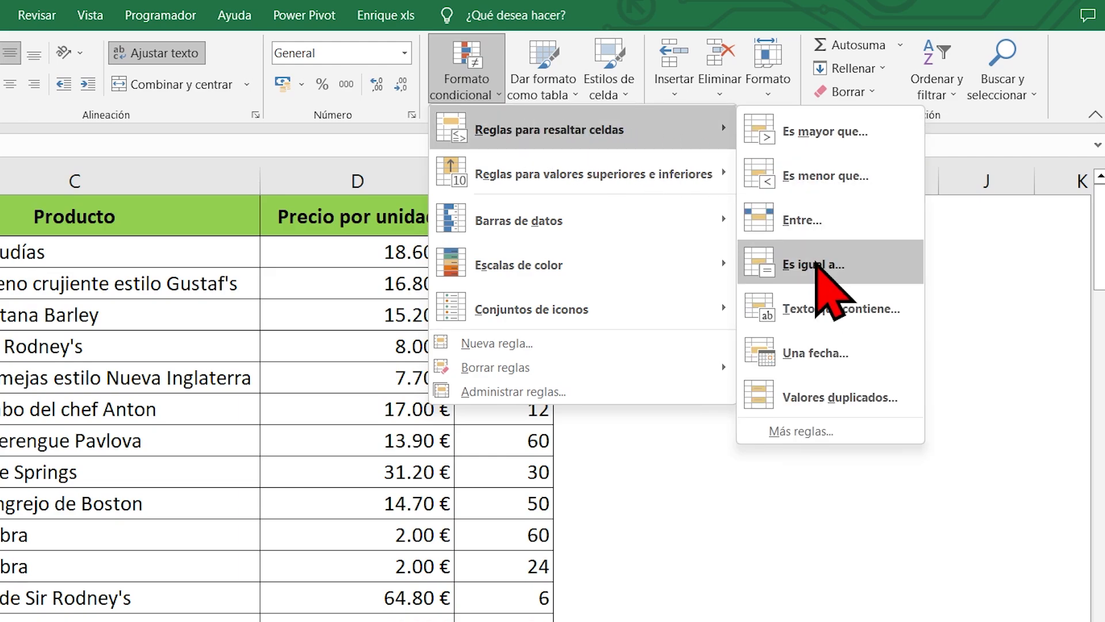
click(818, 264)
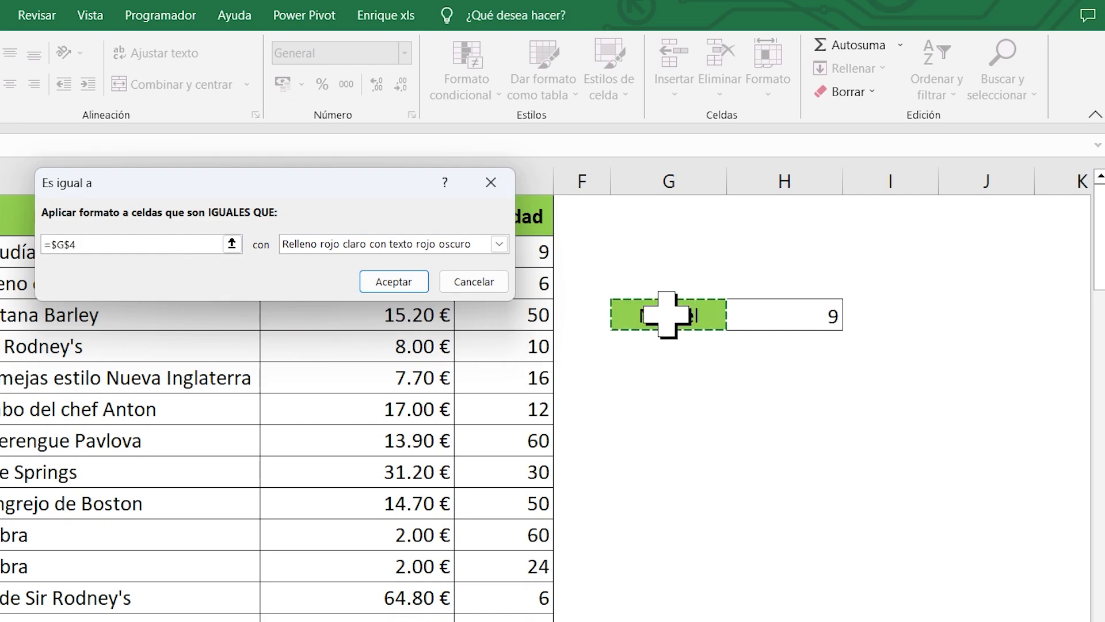
click(499, 244)
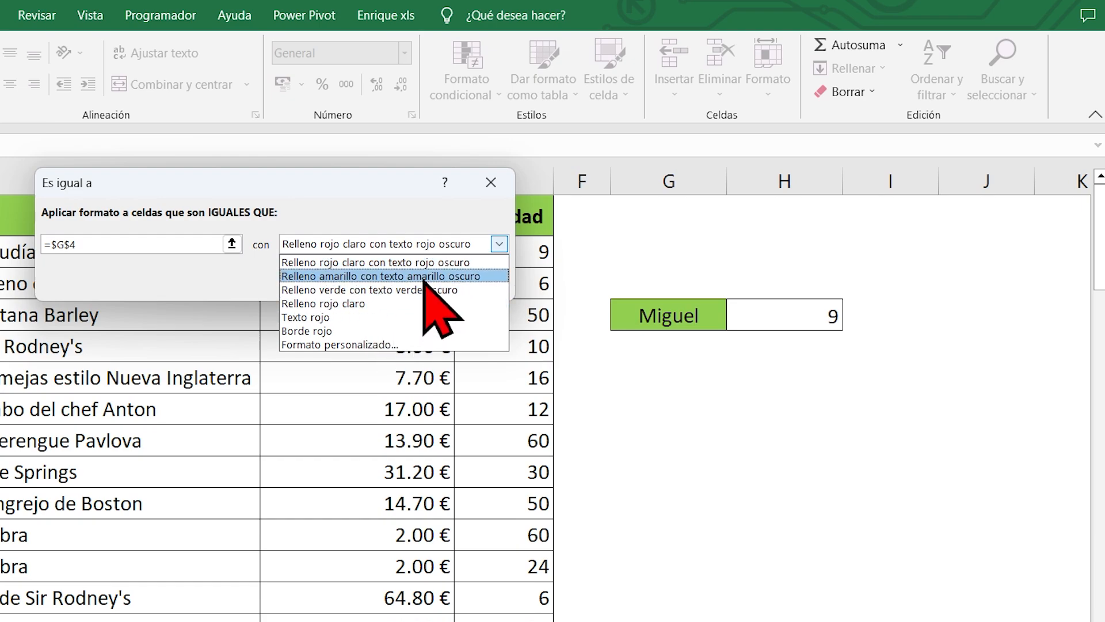
click(366, 344)
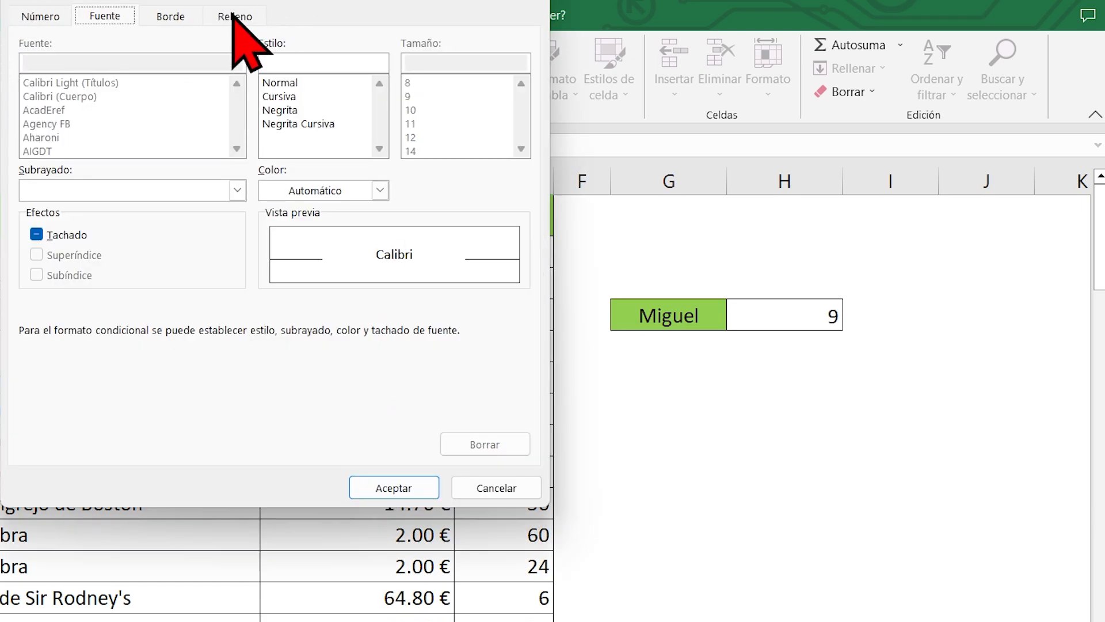
click(233, 17)
click(170, 16)
click(39, 16)
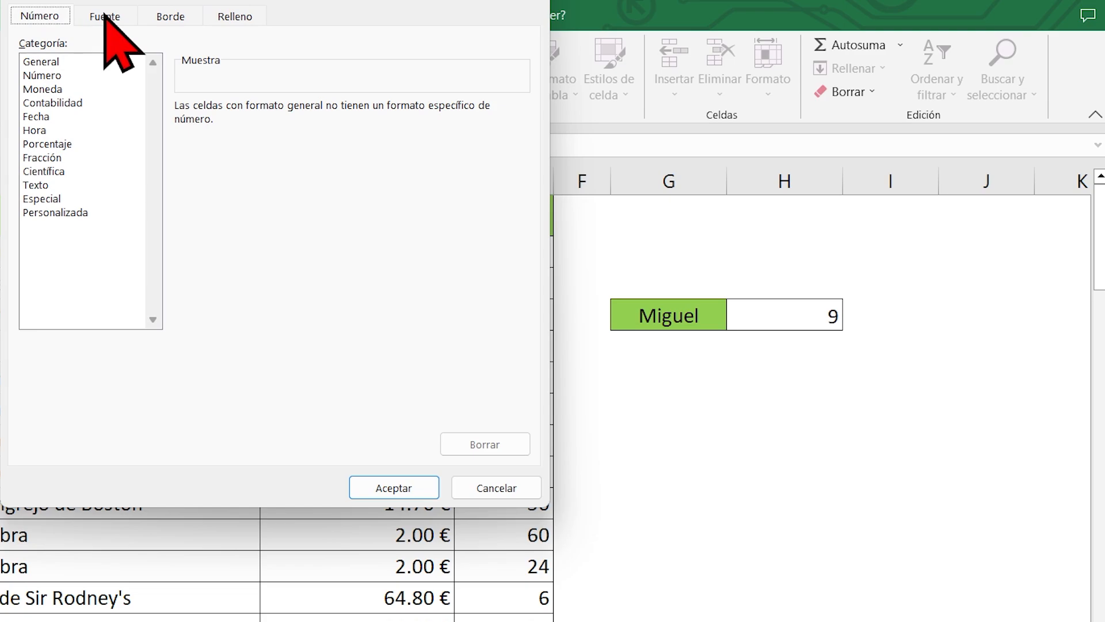
click(167, 16)
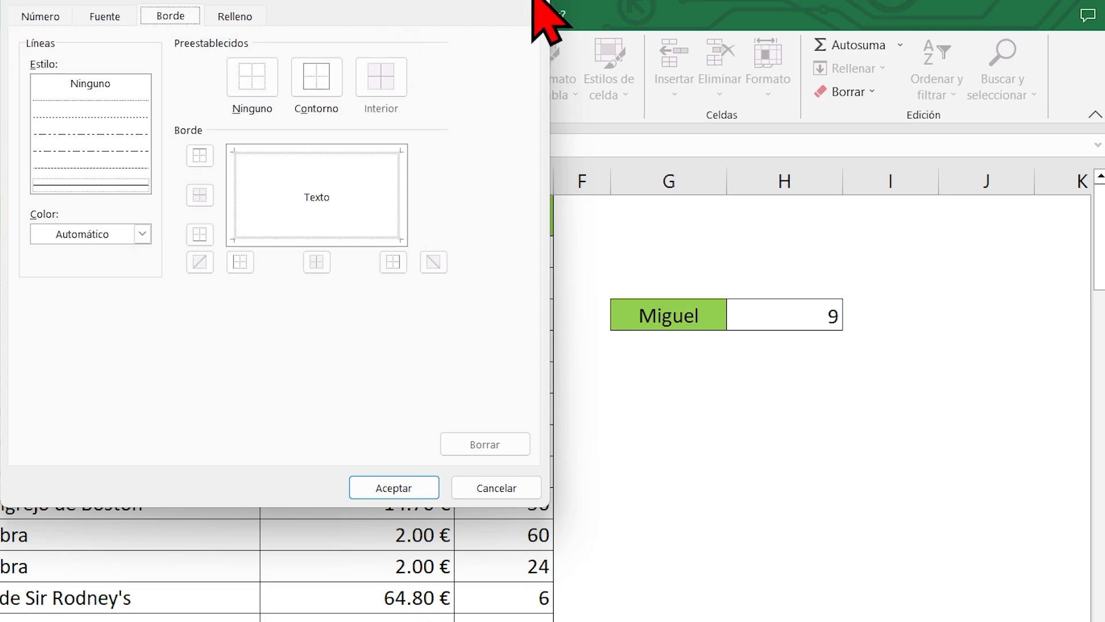
key(Escape)
Step: Apply the rule with the format "Relleno rojo claro con texto rojo oscuro"
click(499, 244)
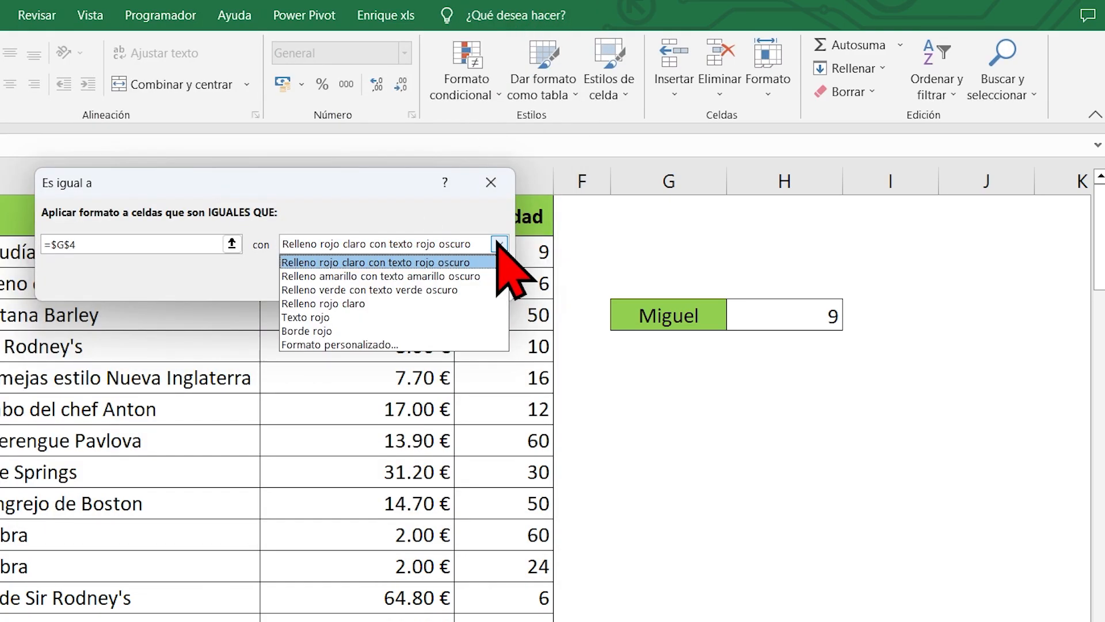
click(319, 263)
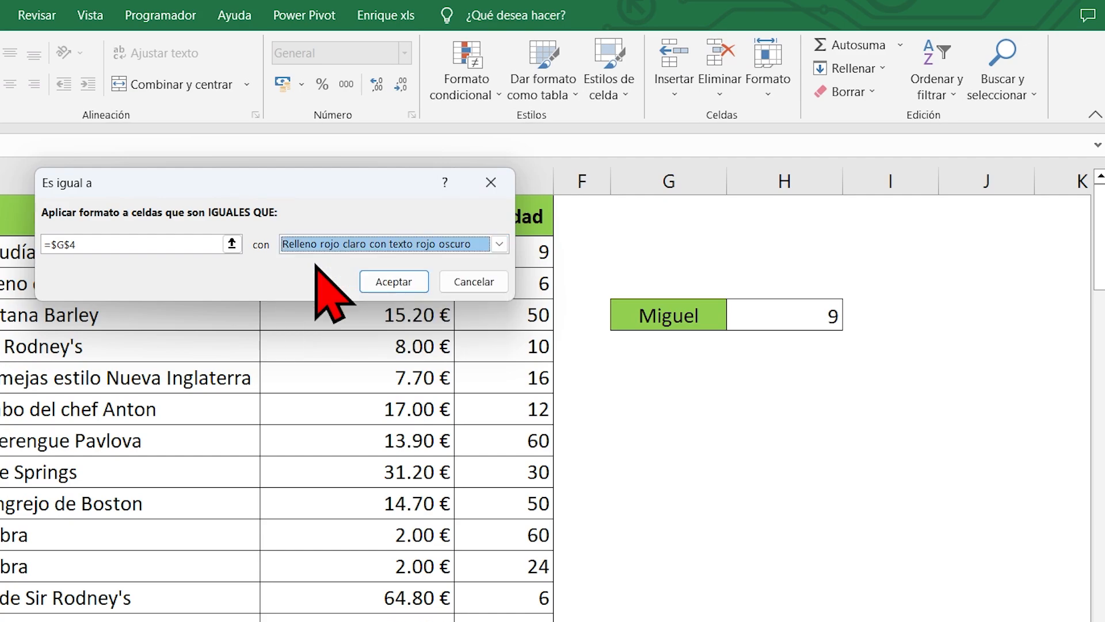
click(393, 281)
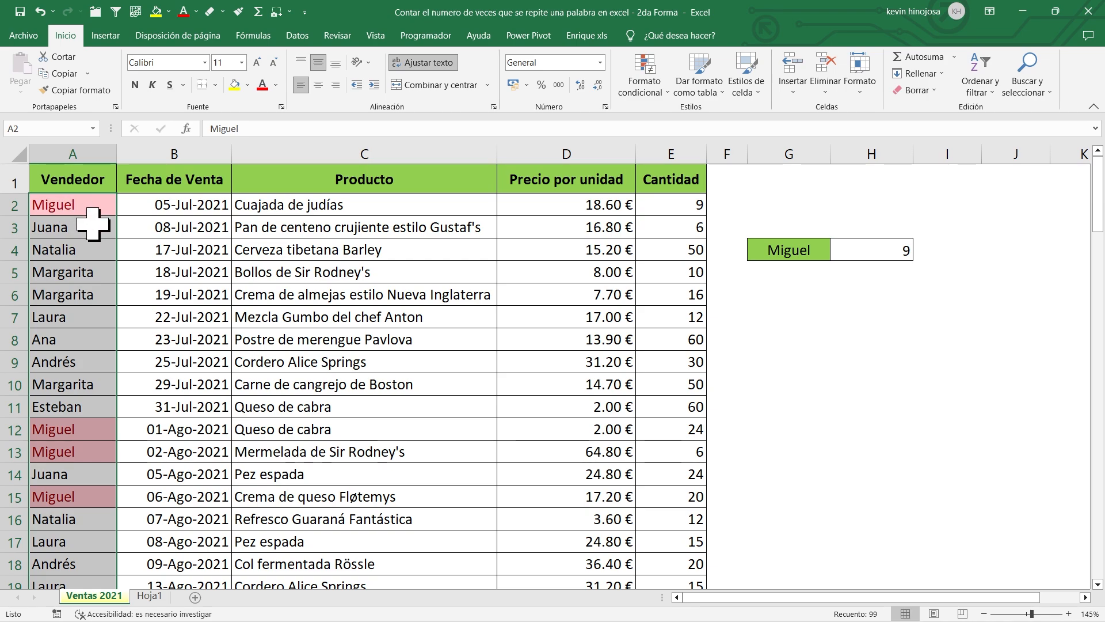
Step: Switch the seller in G4 to the one named in A5, and check the highlighted cells and the formula in H4
click(807, 249)
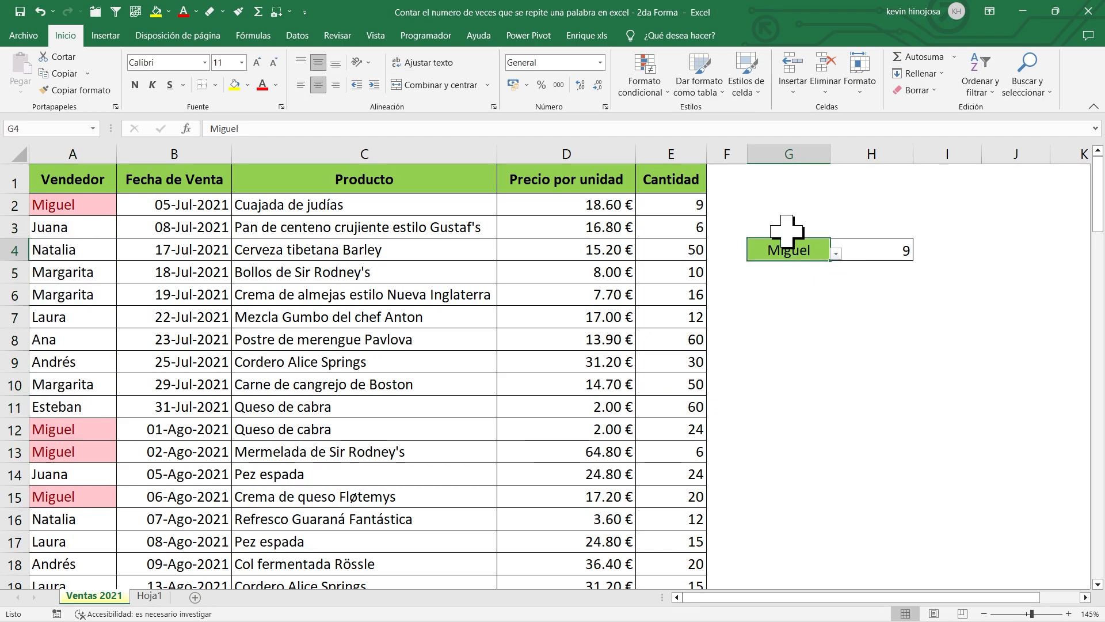
click(835, 253)
drag(829, 299, 832, 265)
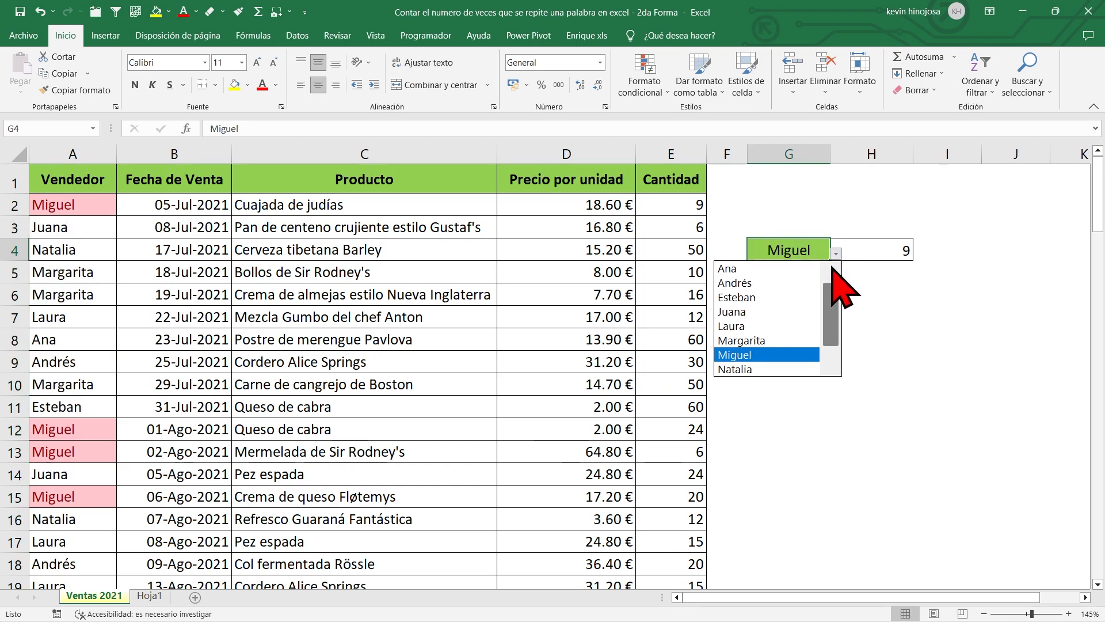
click(776, 341)
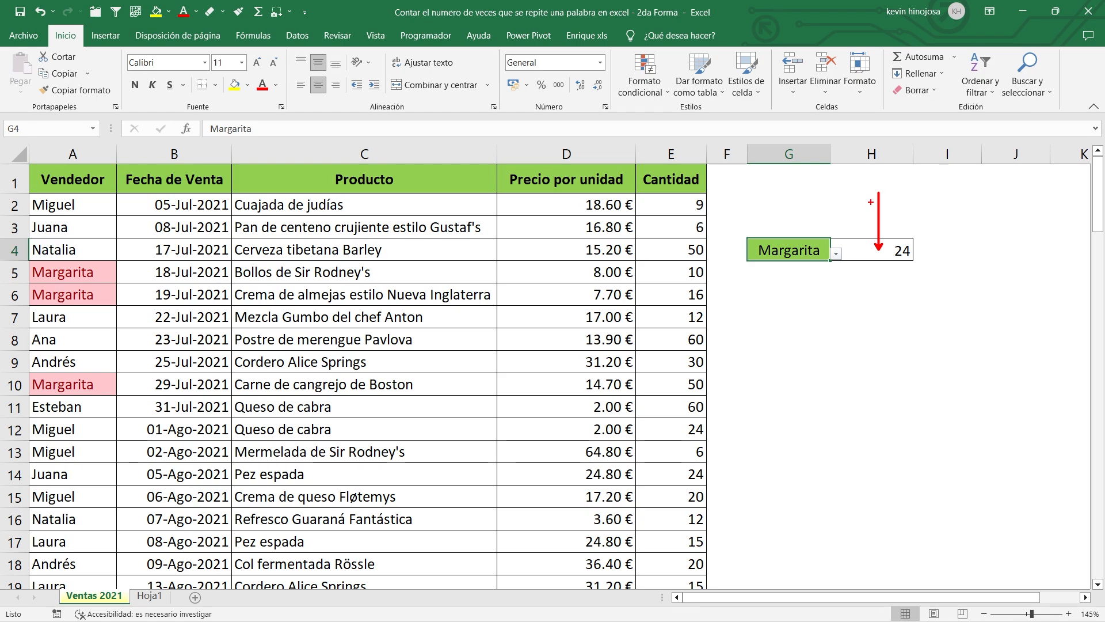
key(Escape)
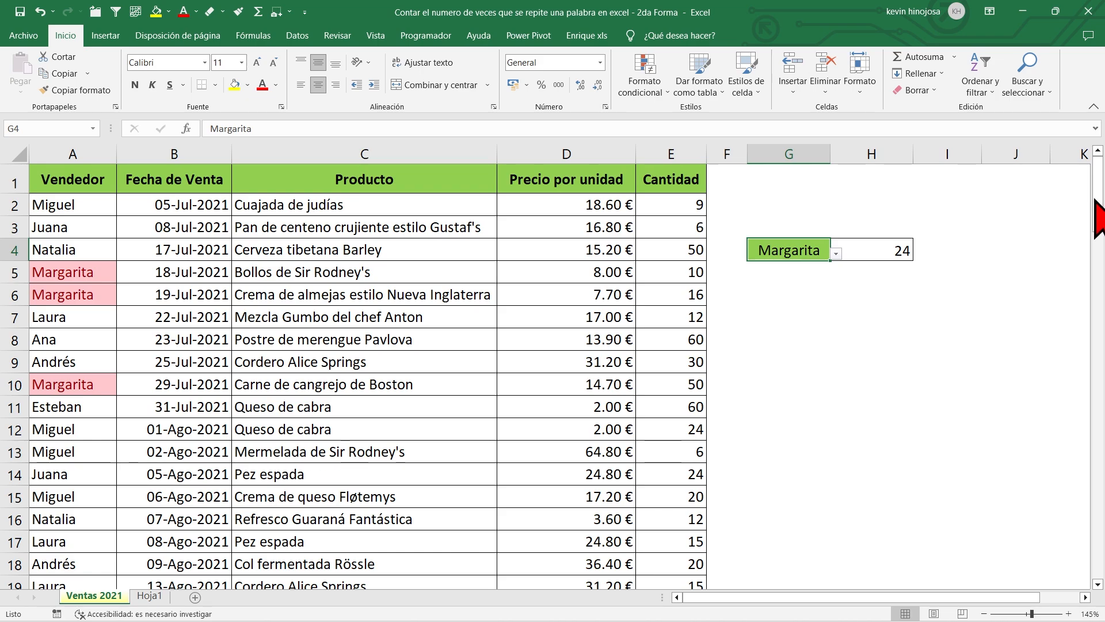
drag(1096, 230, 1094, 164)
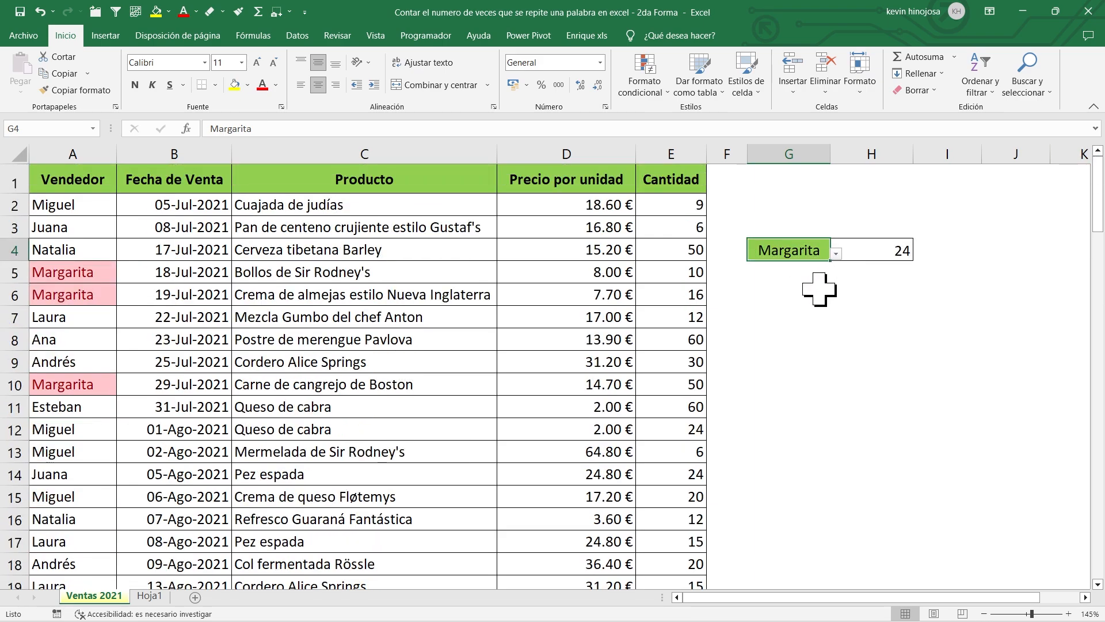
click(864, 256)
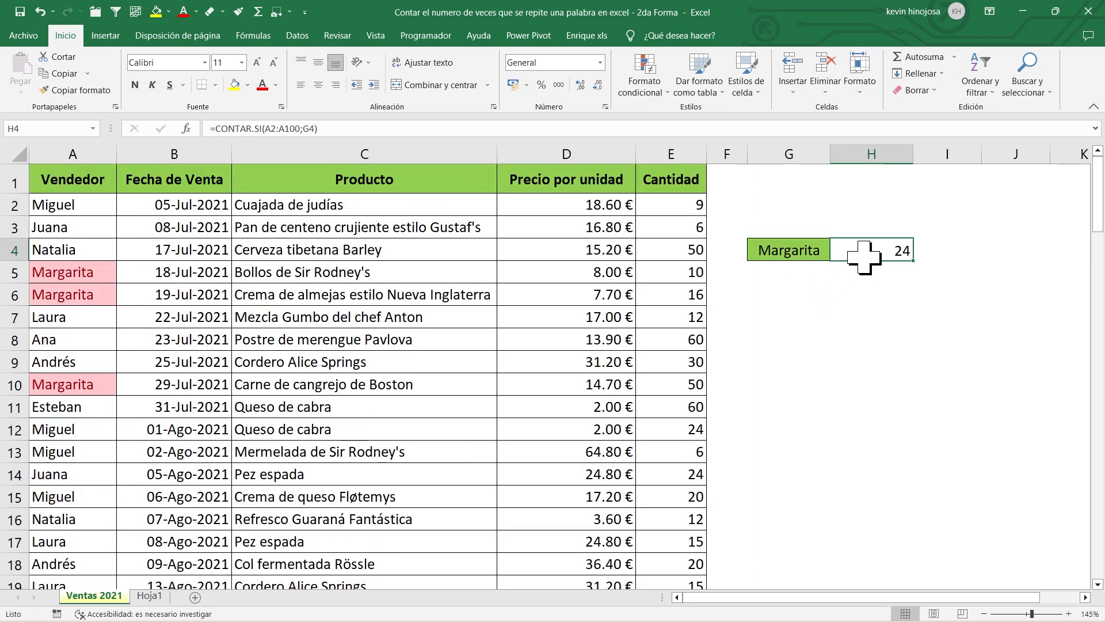